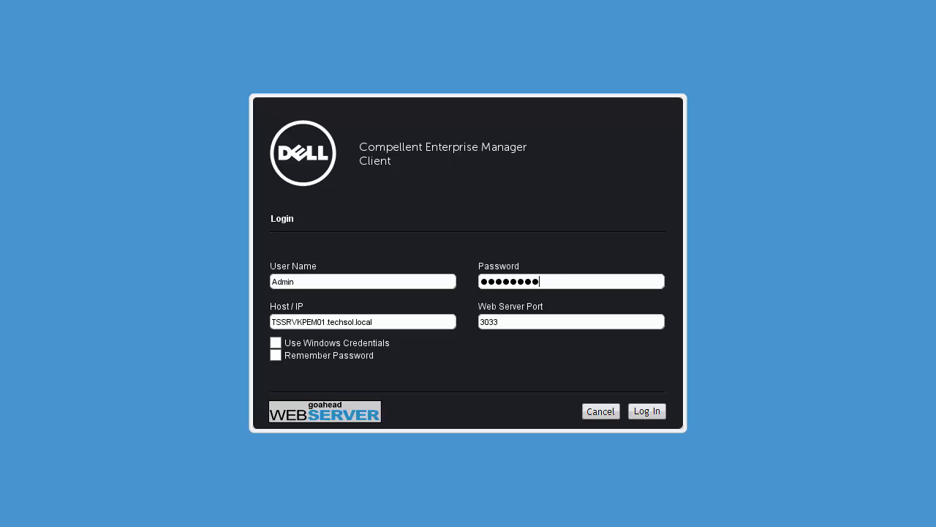
# Step: Log in to the client and start a new threshold definition under Threshold Alerts
pyautogui.press('Return')
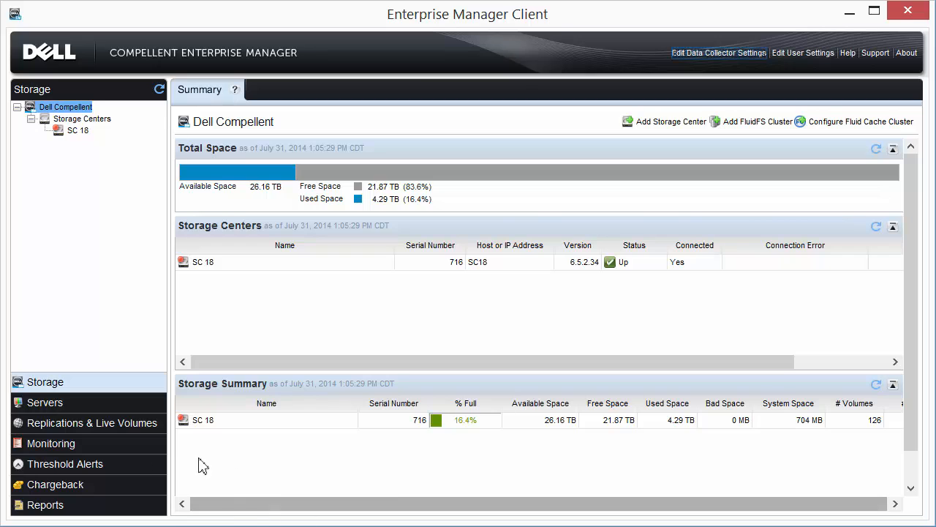
pyautogui.click(81, 462)
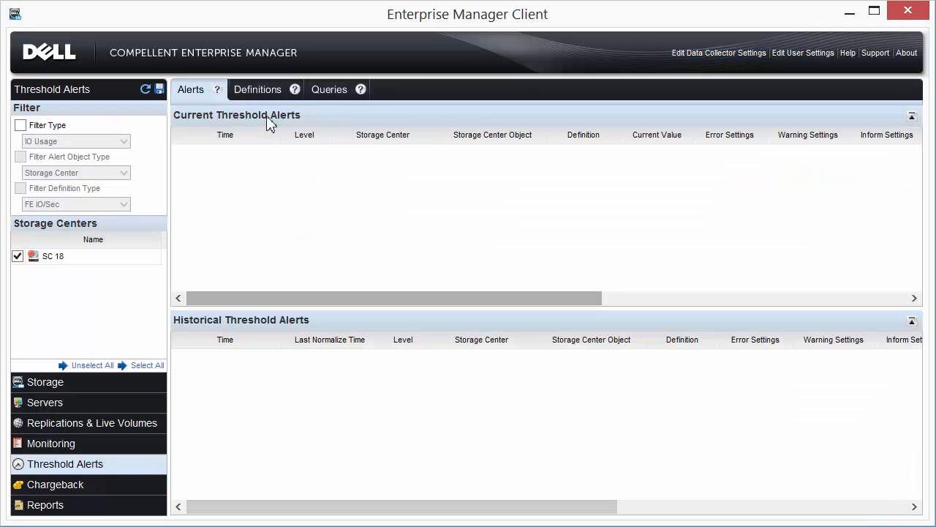
pyautogui.click(261, 89)
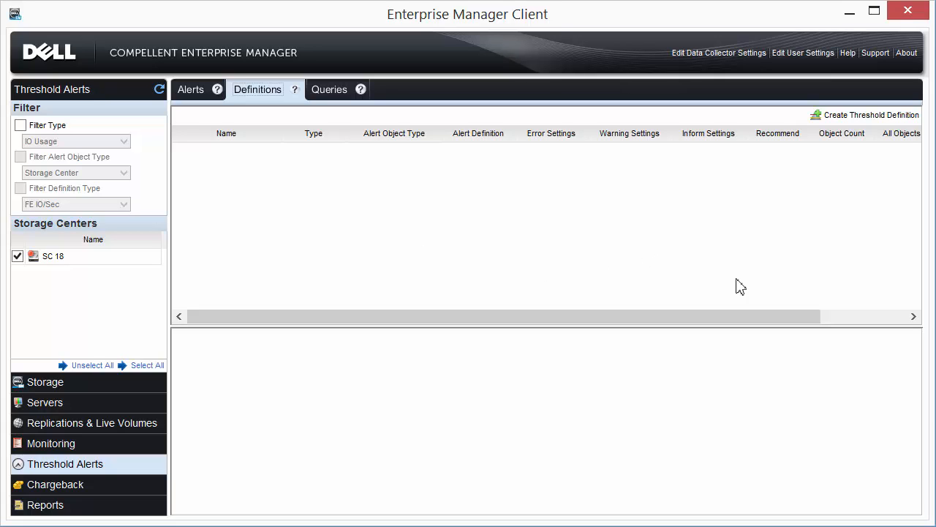
pyautogui.click(870, 115)
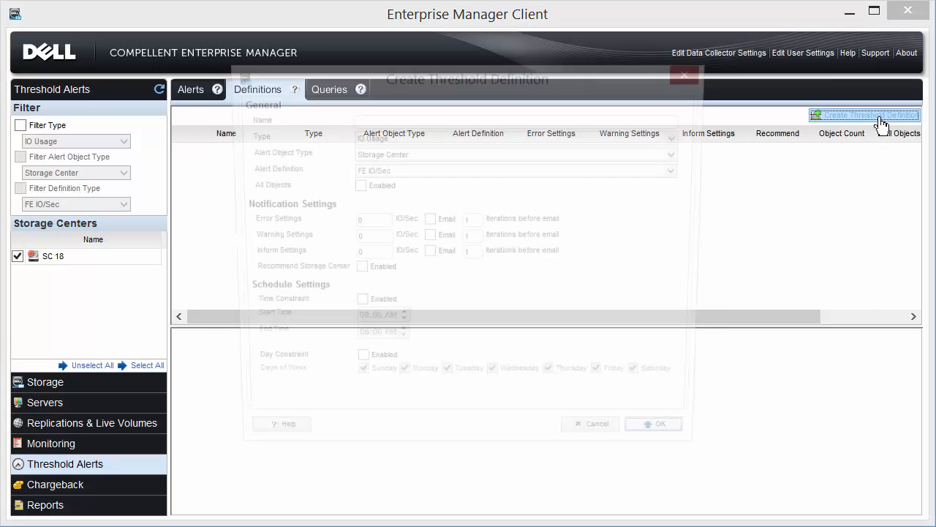
# Step: Name the threshold definition Demo Definition and set its type to Storage
pyautogui.click(550, 119)
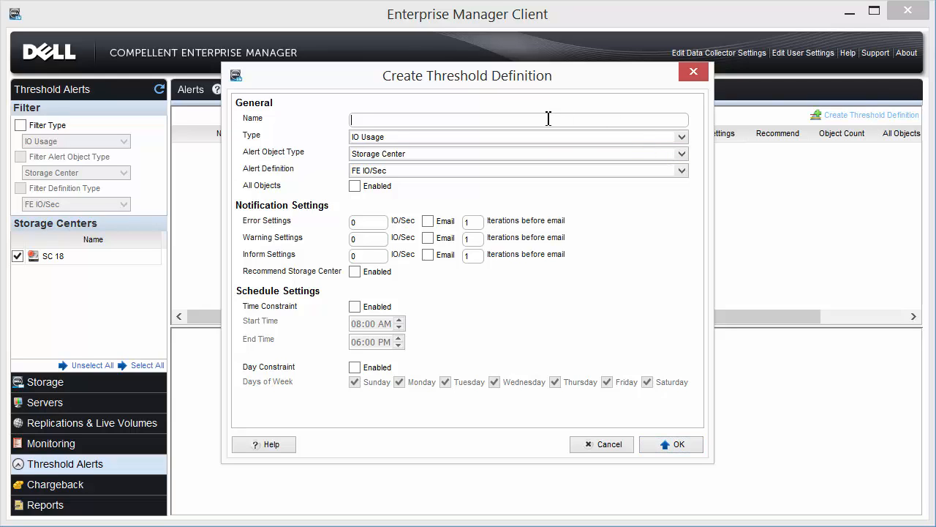
pyautogui.write('Demo Definition')
pyautogui.click(498, 138)
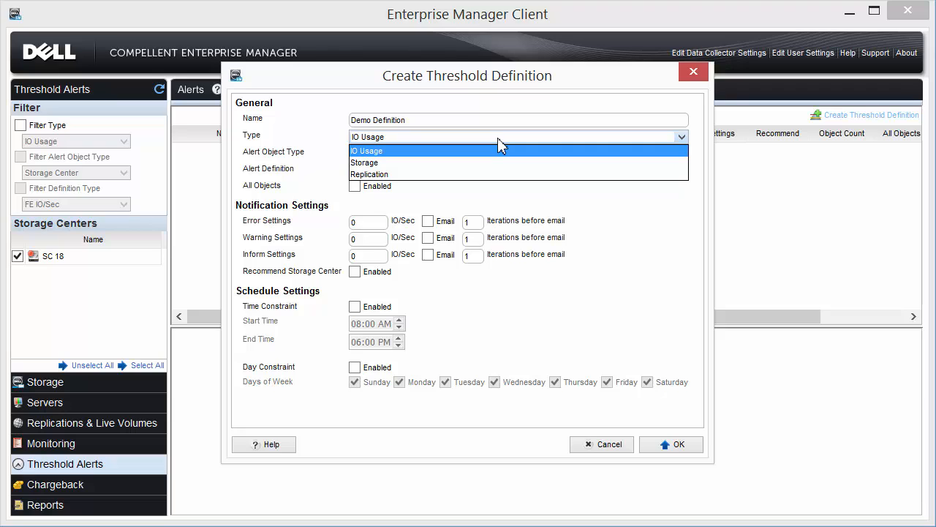
pyautogui.click(385, 163)
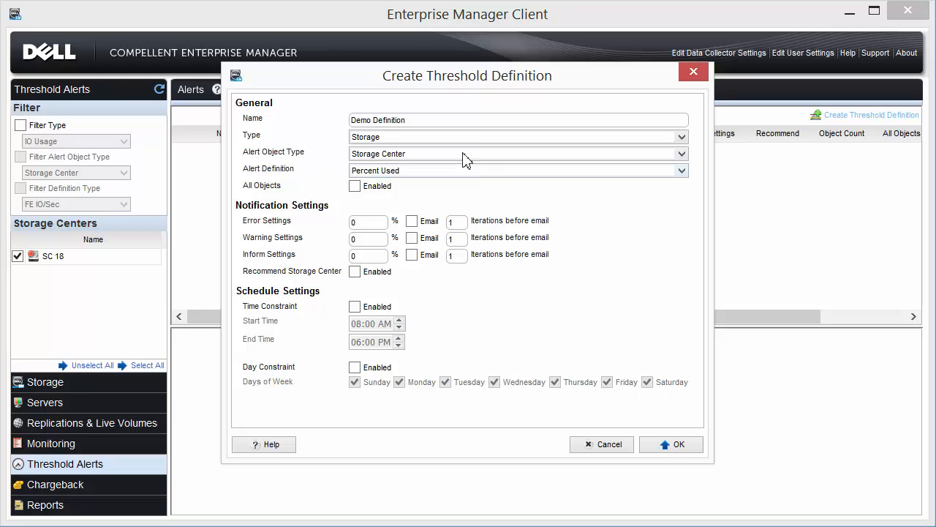
# Step: Compare the alert object types offered for the Storage and IO Usage types, returning the type to Storage
pyautogui.click(464, 160)
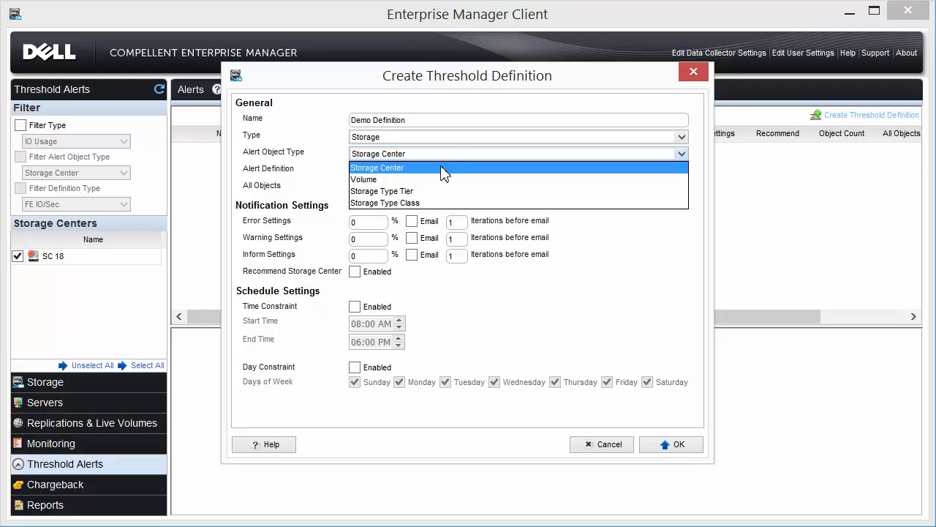
pyautogui.click(415, 139)
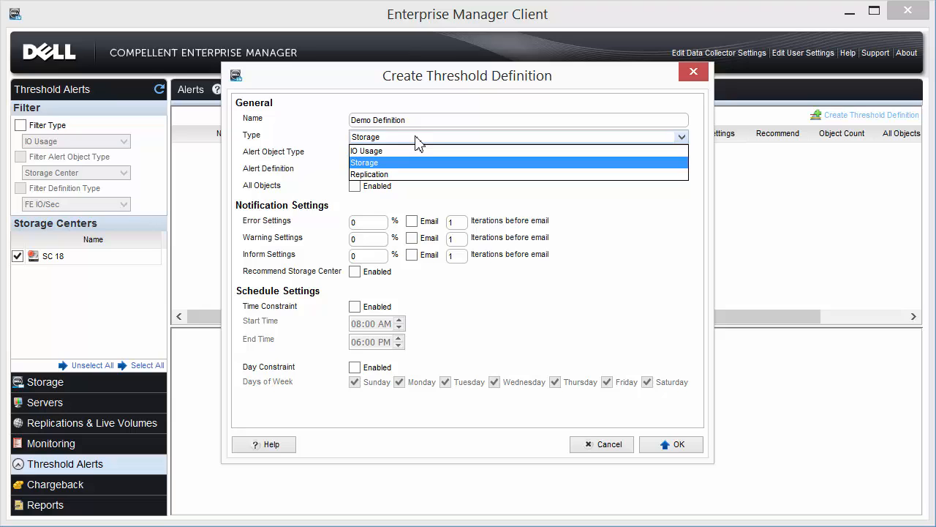
pyautogui.click(381, 150)
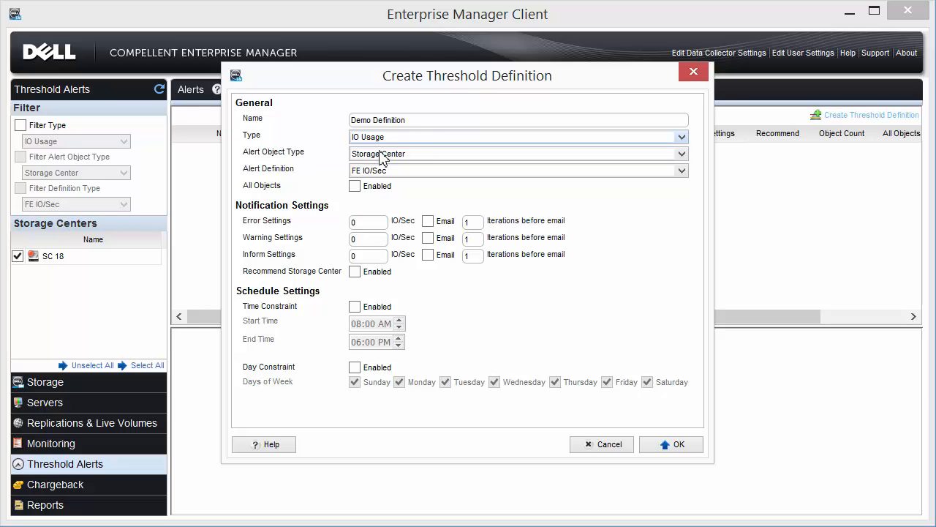
pyautogui.click(443, 158)
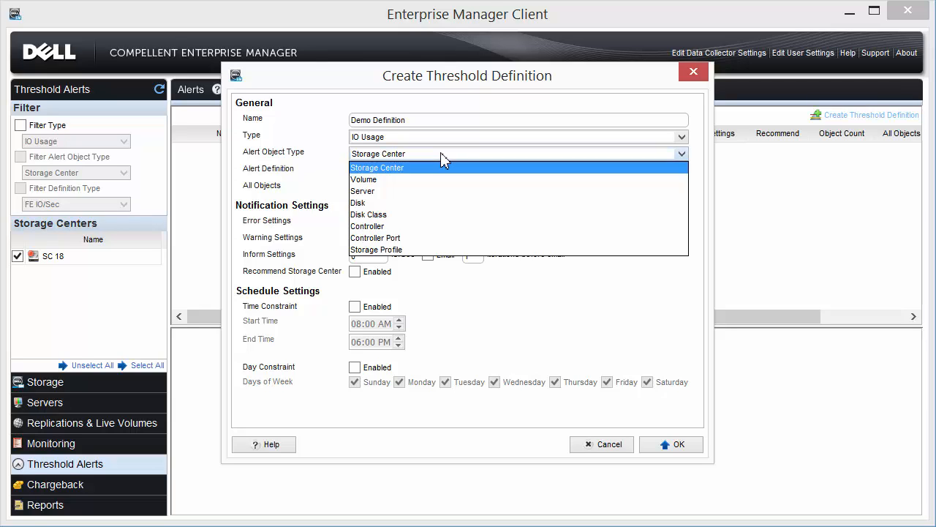
pyautogui.click(429, 136)
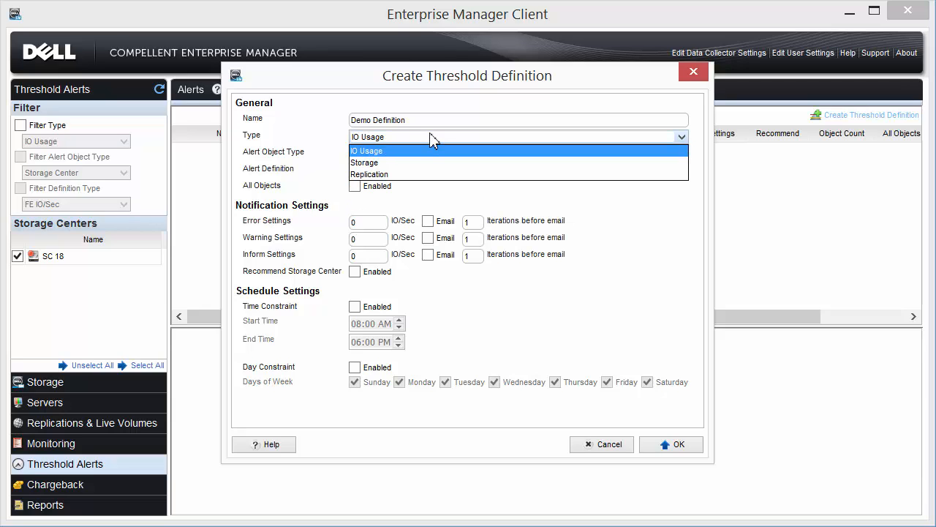
pyautogui.click(395, 162)
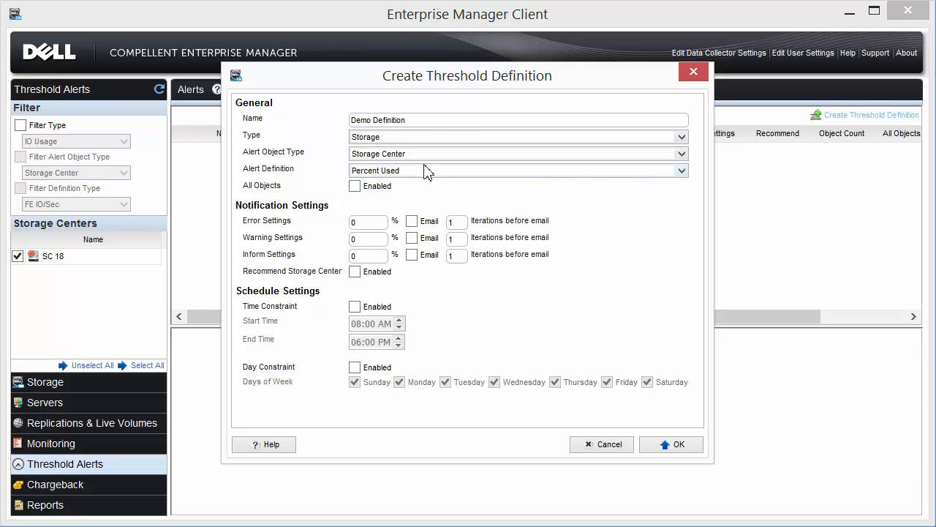
# Step: Set the alert object type to Volume and review the alert definition options, keeping Percent Used
pyautogui.click(404, 154)
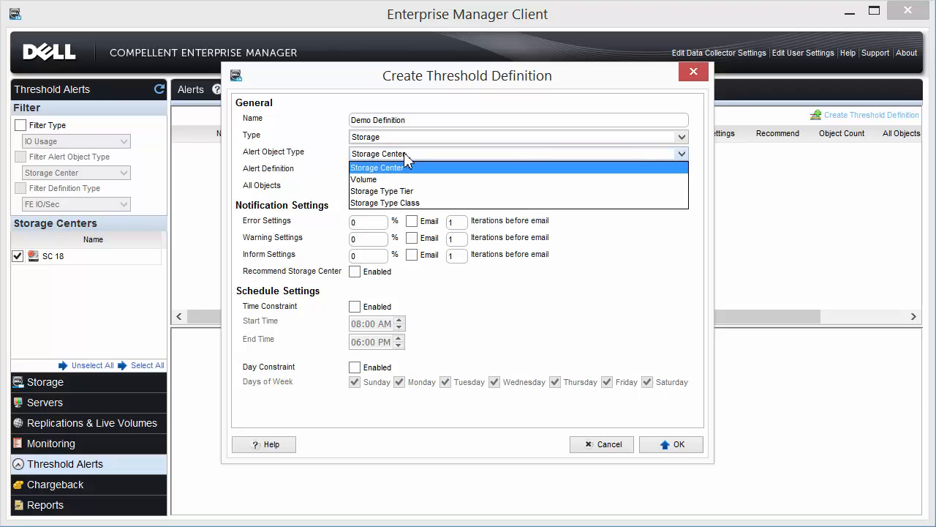
pyautogui.click(382, 181)
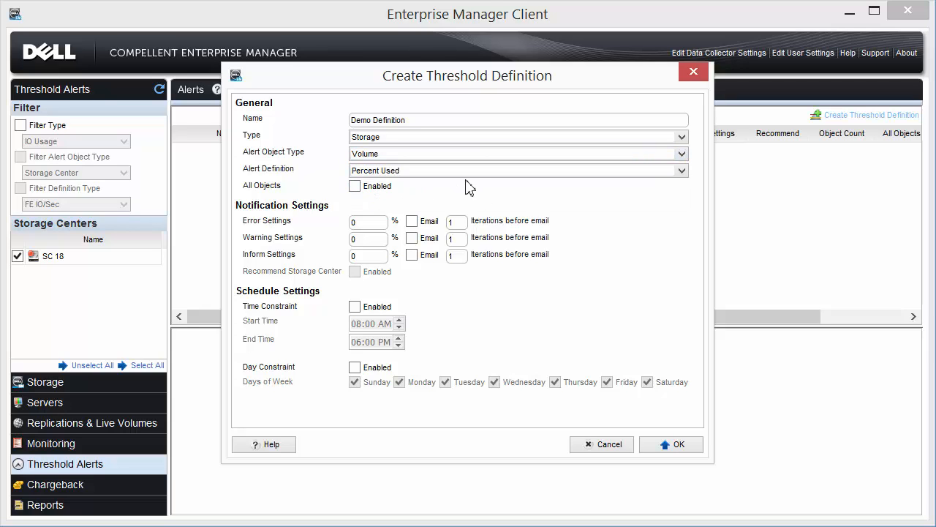
pyautogui.click(422, 172)
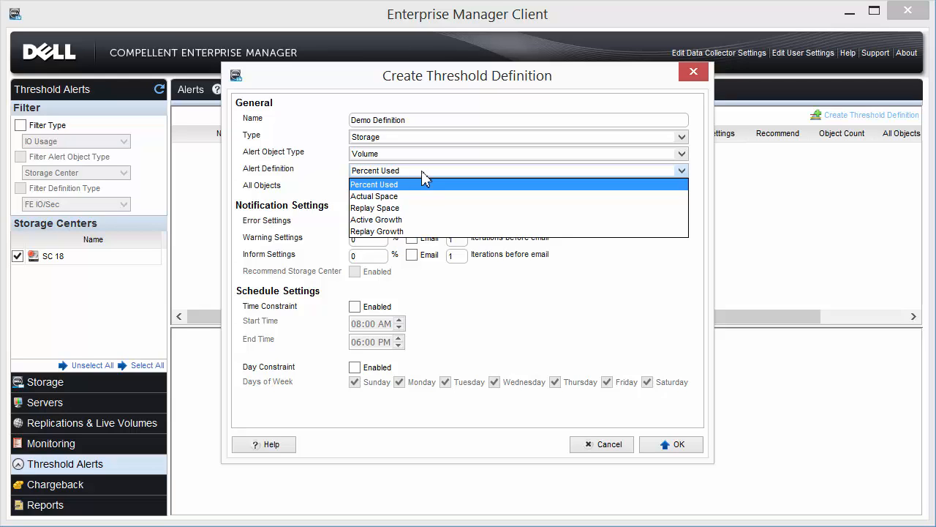
pyautogui.click(404, 184)
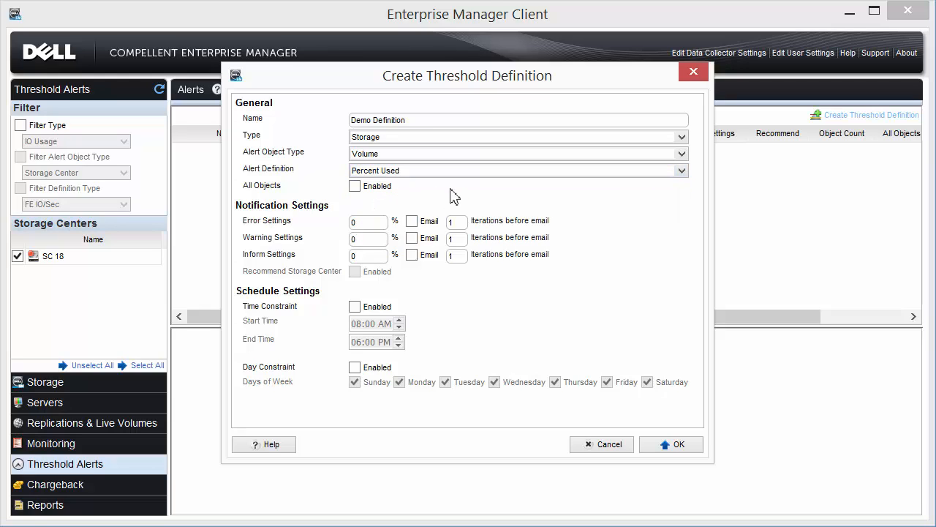
pyautogui.click(391, 174)
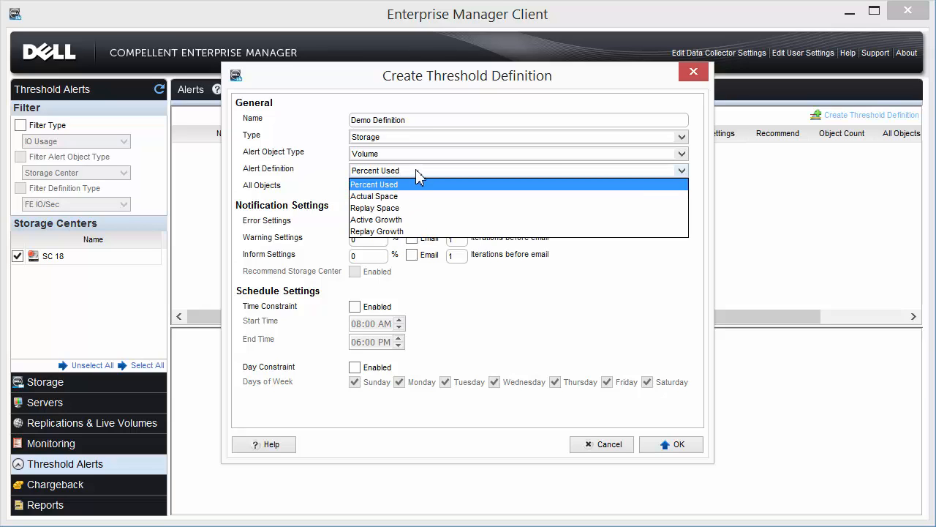
pyautogui.click(369, 168)
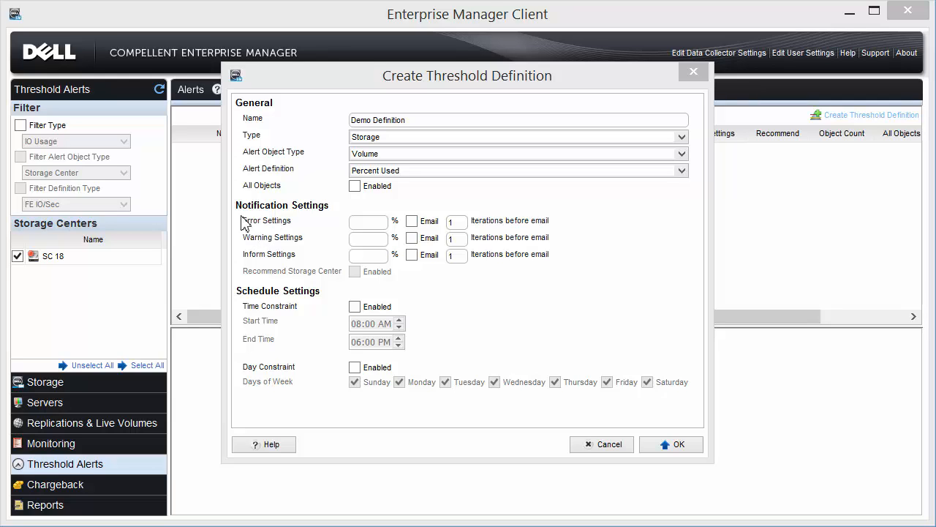
# Step: Set the error, warning and inform thresholds to 90%, 75% and 50%, with email notification for each
pyautogui.click(366, 223)
pyautogui.write('90')
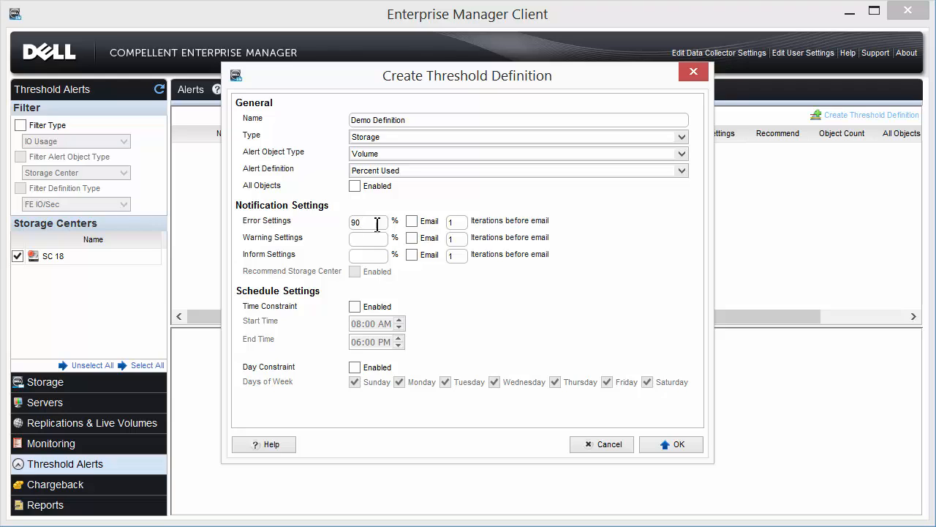
pyautogui.click(413, 221)
pyautogui.click(371, 239)
pyautogui.write('75')
pyautogui.click(412, 238)
pyautogui.click(373, 257)
pyautogui.write('50')
pyautogui.click(412, 255)
# Step: Switch the alert object type to Storage Center to check the Recommend Storage Center option, and restore Volume
pyautogui.click(439, 159)
pyautogui.click(419, 168)
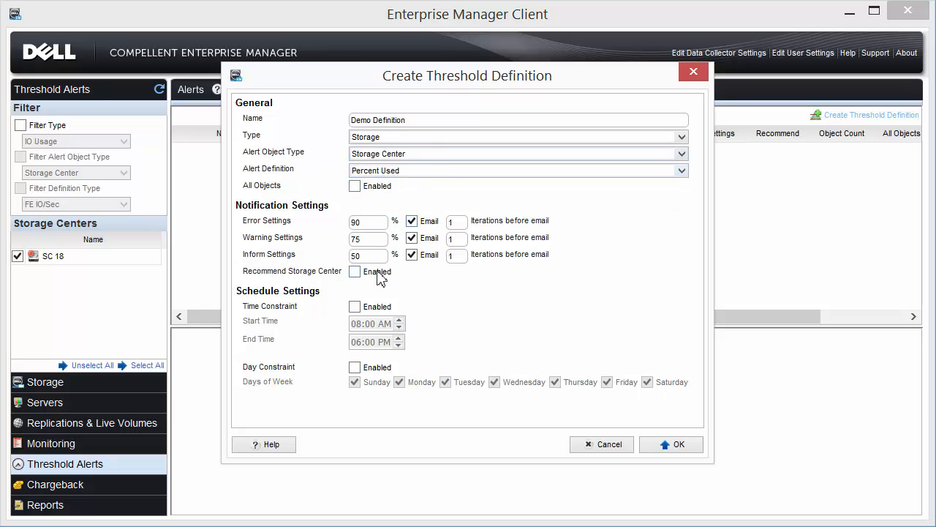
pyautogui.click(395, 156)
pyautogui.click(388, 180)
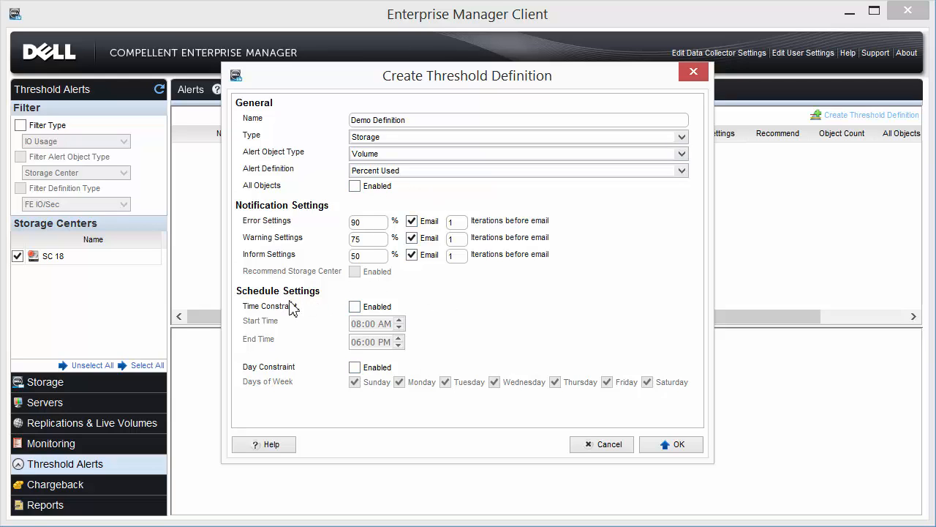
# Step: Enable the day constraint for Monday through Friday only, leave the time constraint off, and accept the threshold definition
pyautogui.click(355, 307)
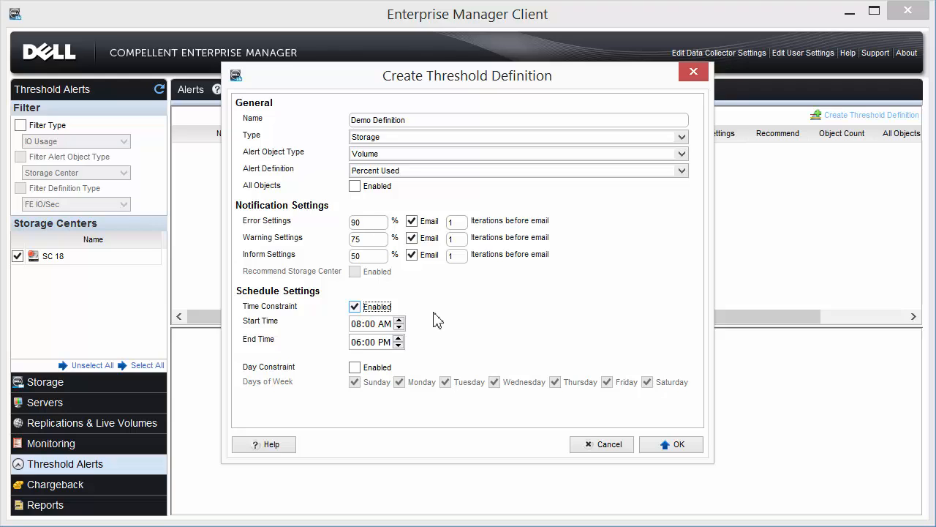
pyautogui.click(356, 310)
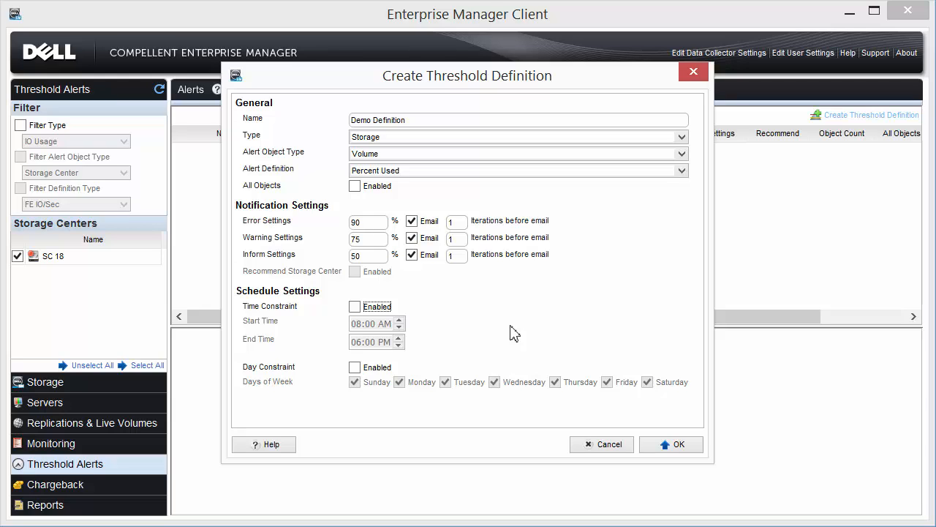
pyautogui.click(354, 367)
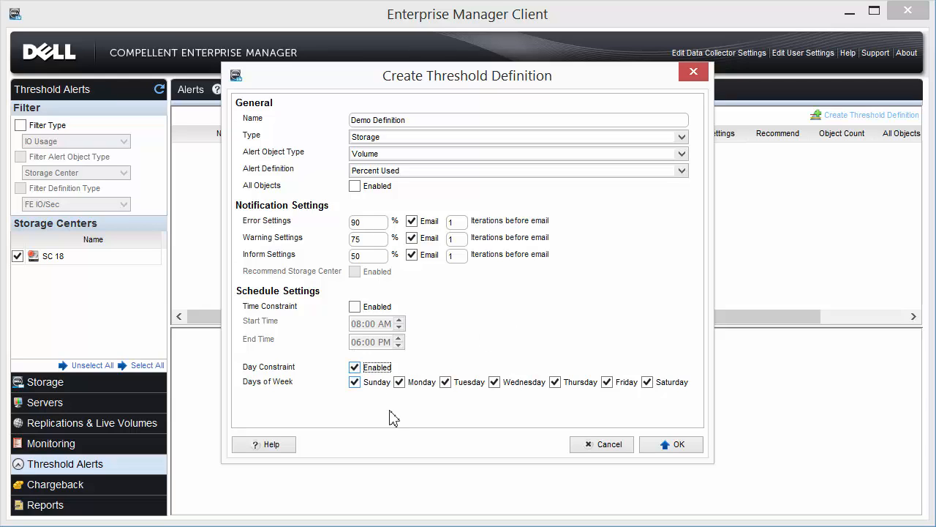
pyautogui.click(356, 383)
pyautogui.click(648, 384)
pyautogui.click(687, 444)
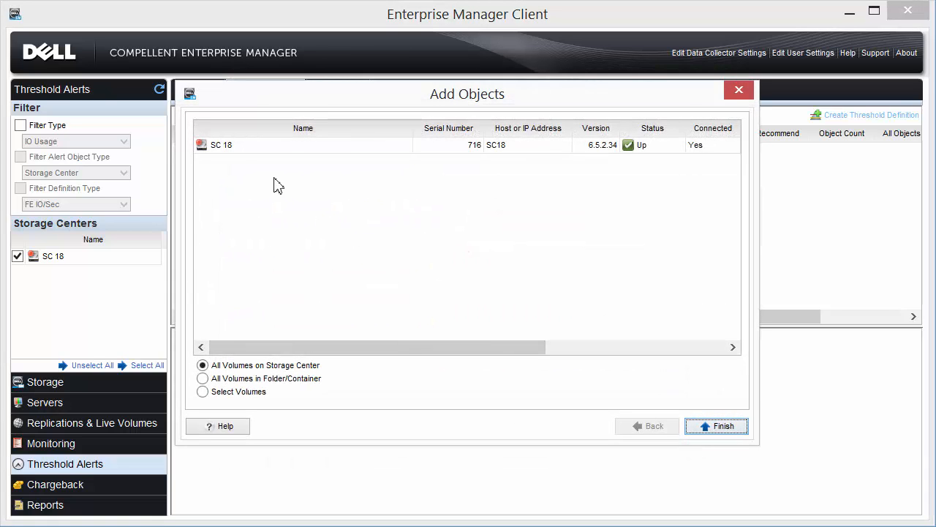
# Step: Assign the individual volumes EM_Demo_Cluster_Vol, KP-HVCluster01_Data_CSV and KP-HVCluster01_Quorum on SC 18 to the definition
pyautogui.click(254, 151)
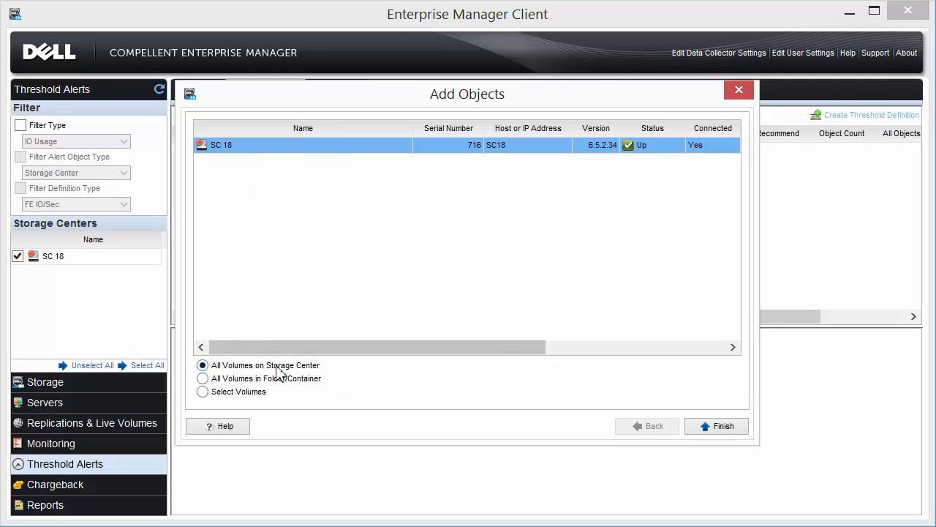
pyautogui.click(203, 378)
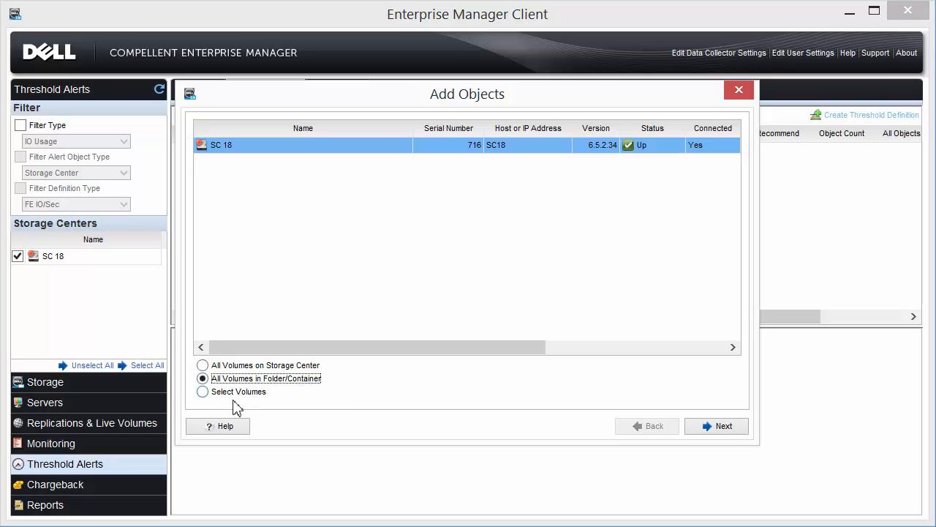
pyautogui.click(202, 392)
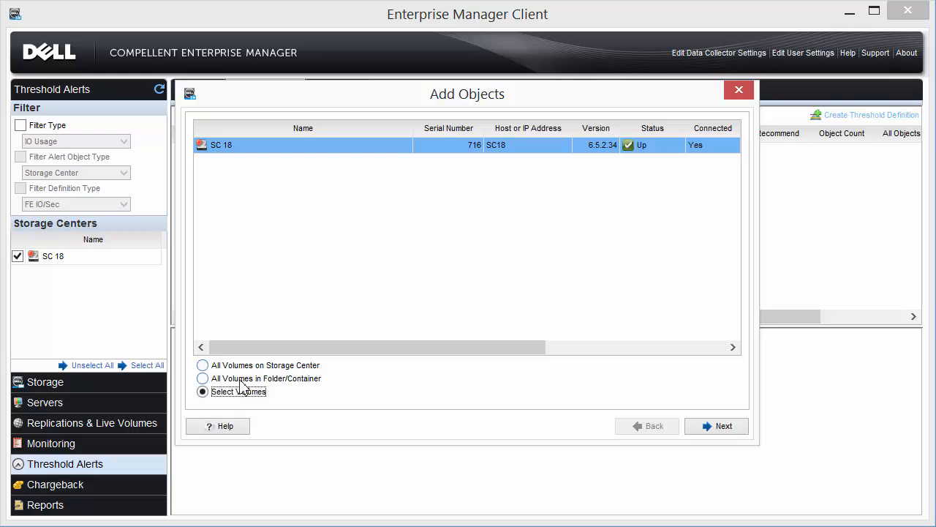
pyautogui.click(732, 428)
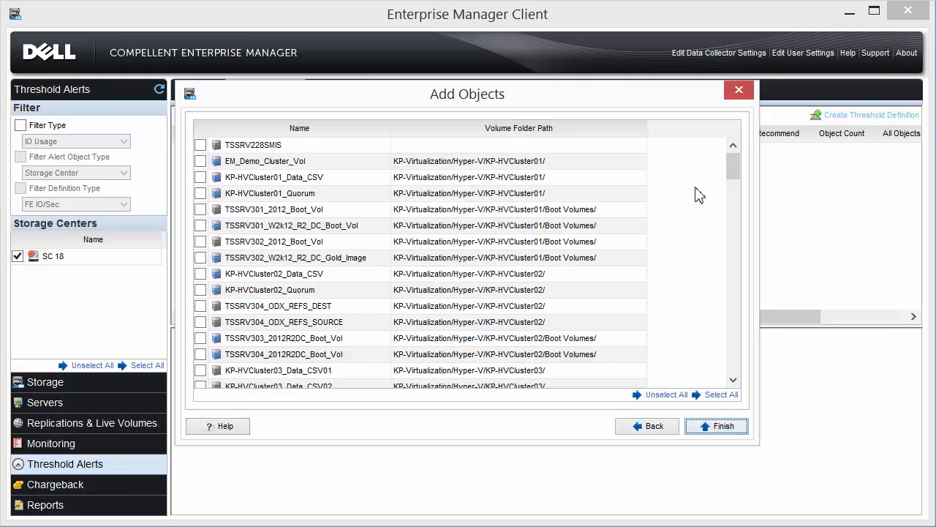
pyautogui.moveTo(731, 163)
pyautogui.mouseDown()
pyautogui.moveTo(740, 370)
pyautogui.moveTo(724, 146)
pyautogui.mouseUp()
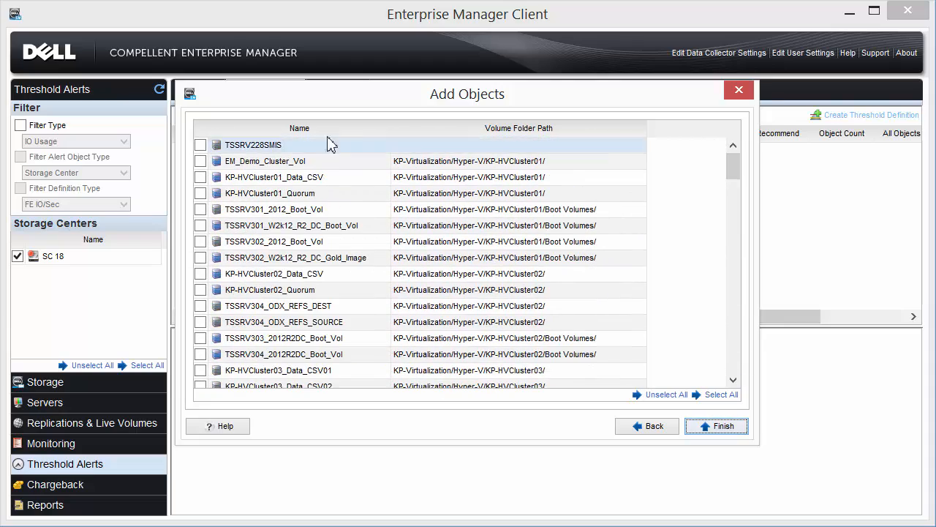
pyautogui.click(200, 161)
pyautogui.click(199, 177)
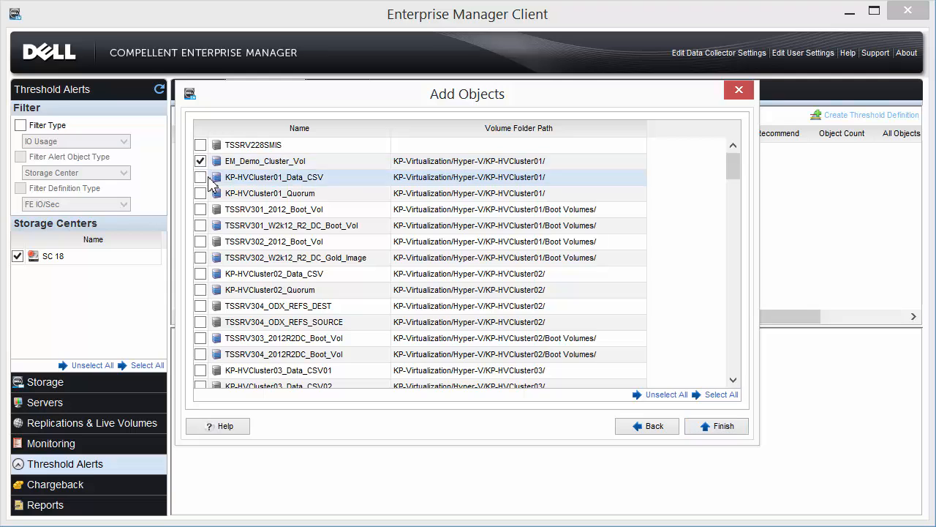
pyautogui.click(200, 193)
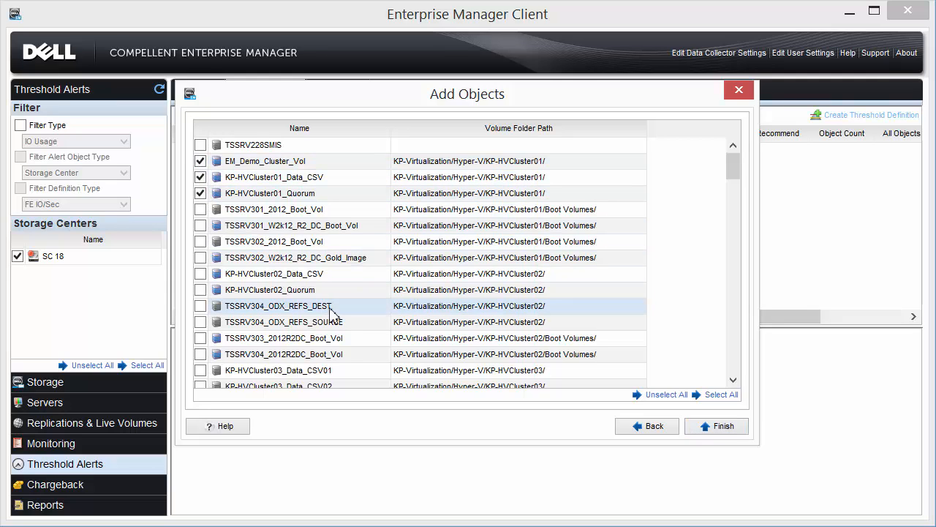
pyautogui.click(724, 428)
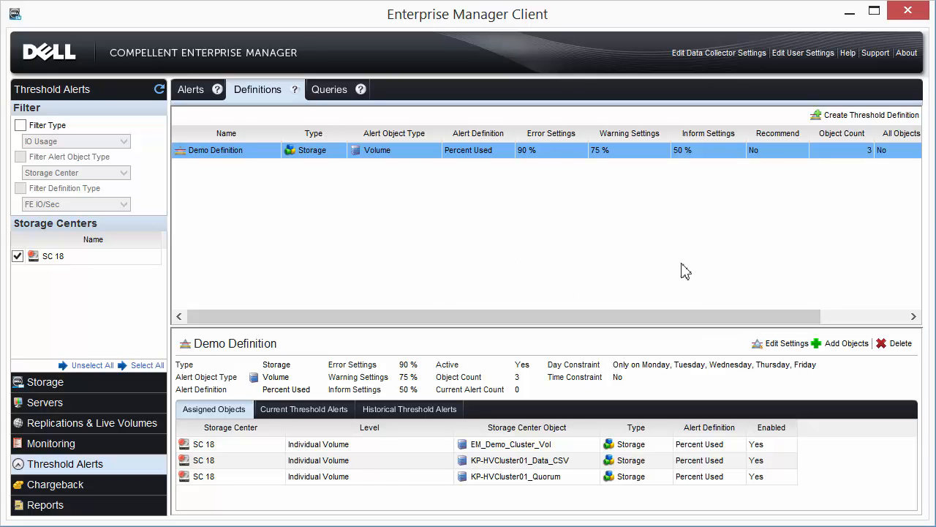
# Step: Open the settings of Demo Definition to review which ones can be edited, and close them without changes
pyautogui.click(791, 344)
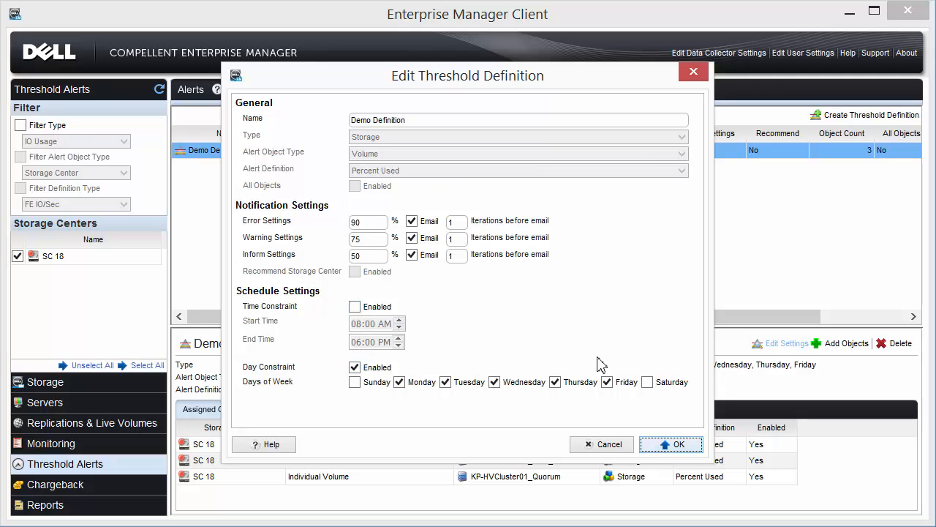
pyautogui.click(606, 446)
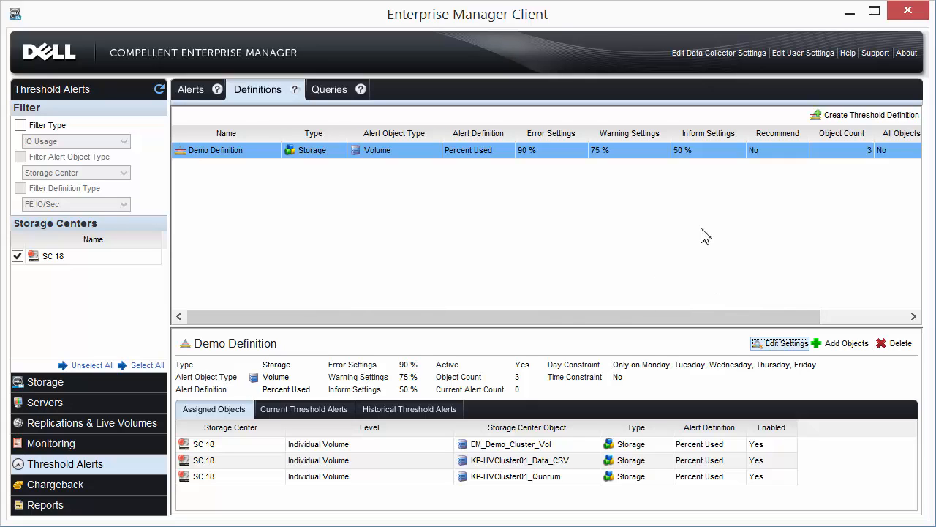
# Step: Add the individual volumes TSSRVCVHVS02_Boot_Vol, TSSRVCVHVS_Cluster_Data and TSSRVCVHVS_Cluster_Quorom on SC 18 to Demo Definition
pyautogui.click(852, 344)
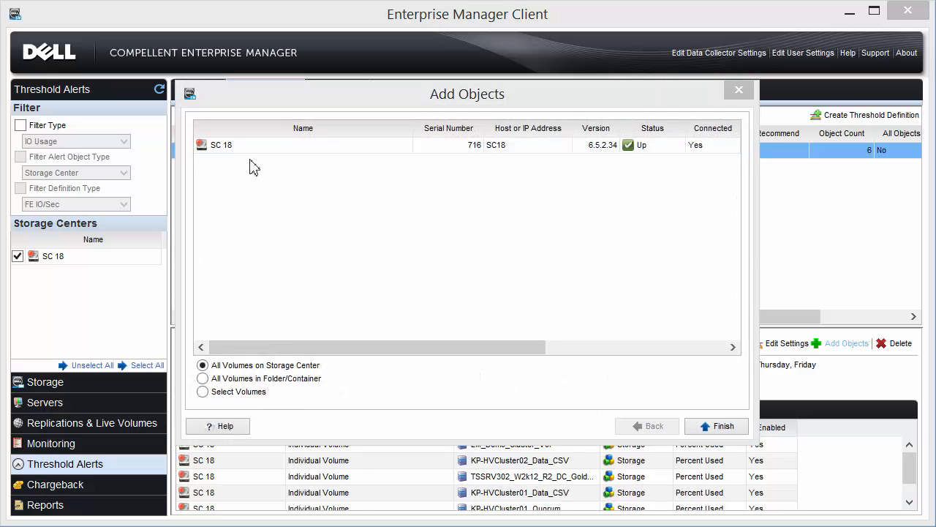
pyautogui.click(242, 155)
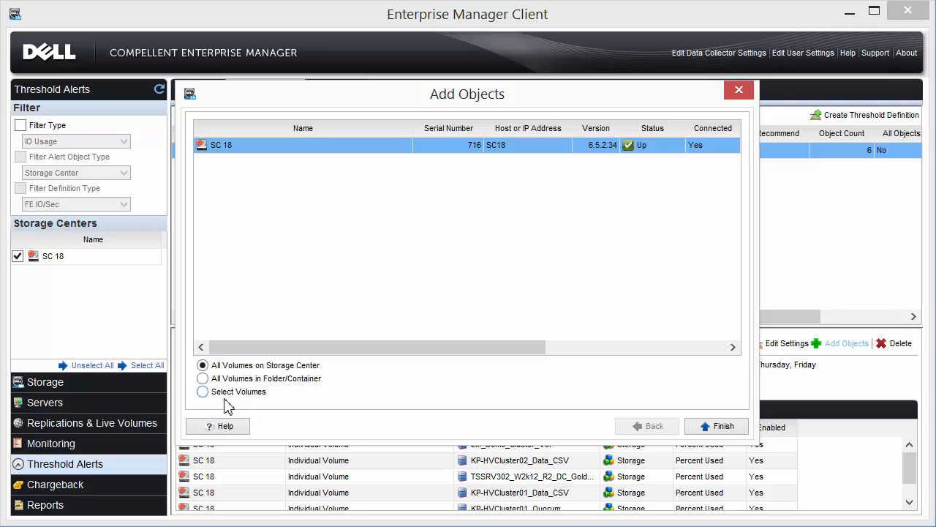
pyautogui.click(204, 392)
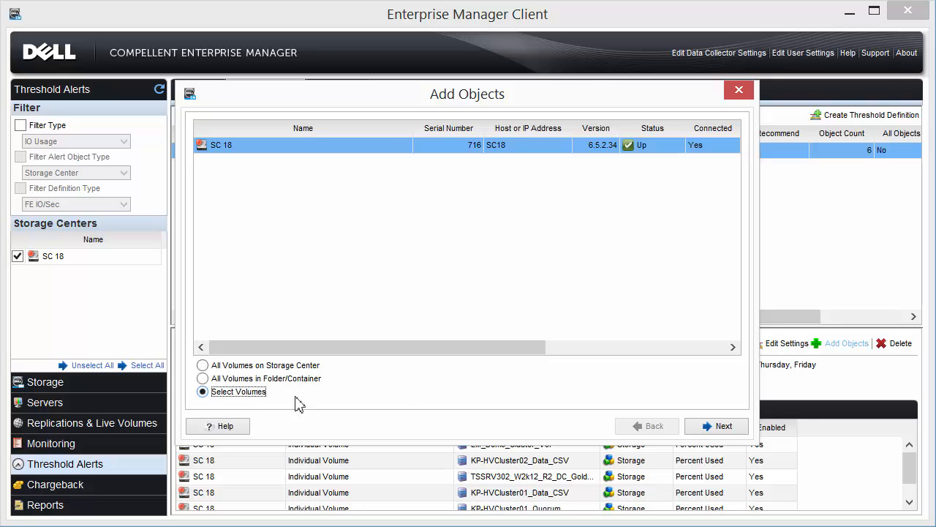
pyautogui.click(714, 427)
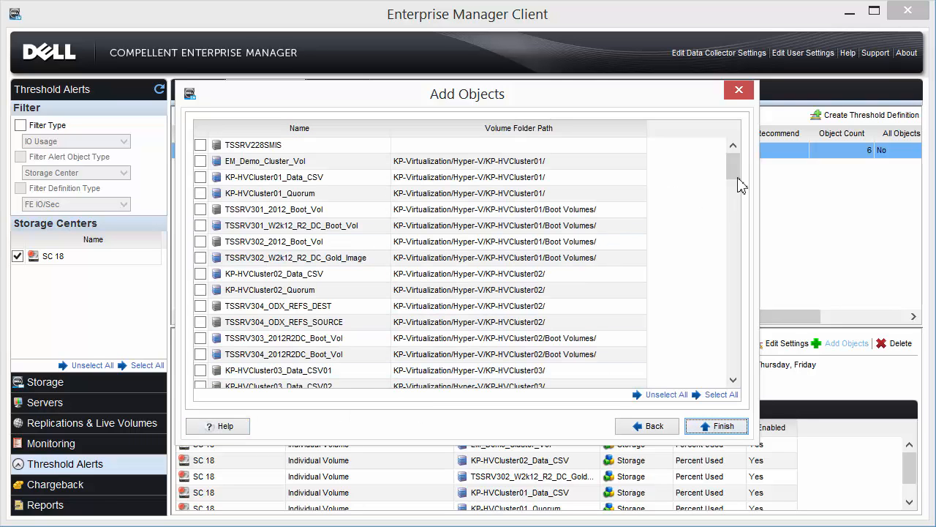
pyautogui.moveTo(734, 168); pyautogui.dragTo(745, 251)
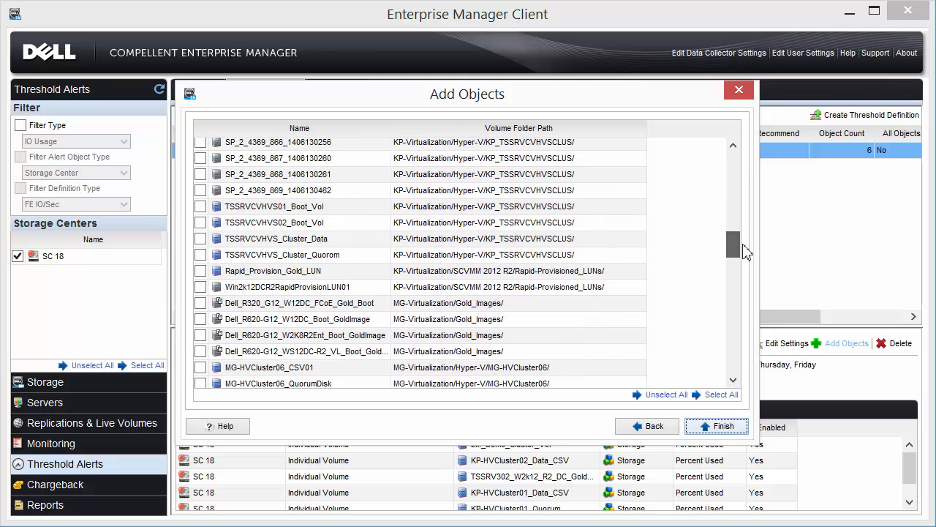
pyautogui.click(200, 223)
pyautogui.click(200, 238)
pyautogui.click(201, 254)
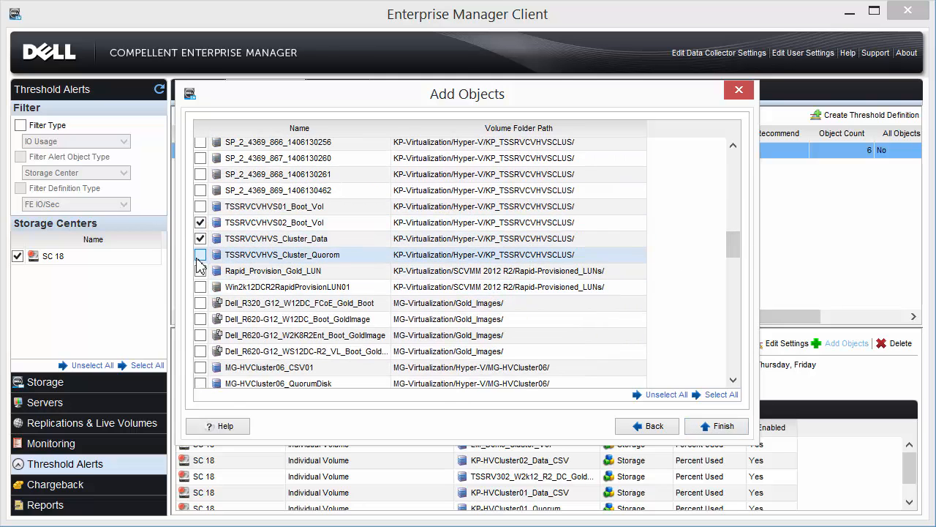
pyautogui.click(727, 429)
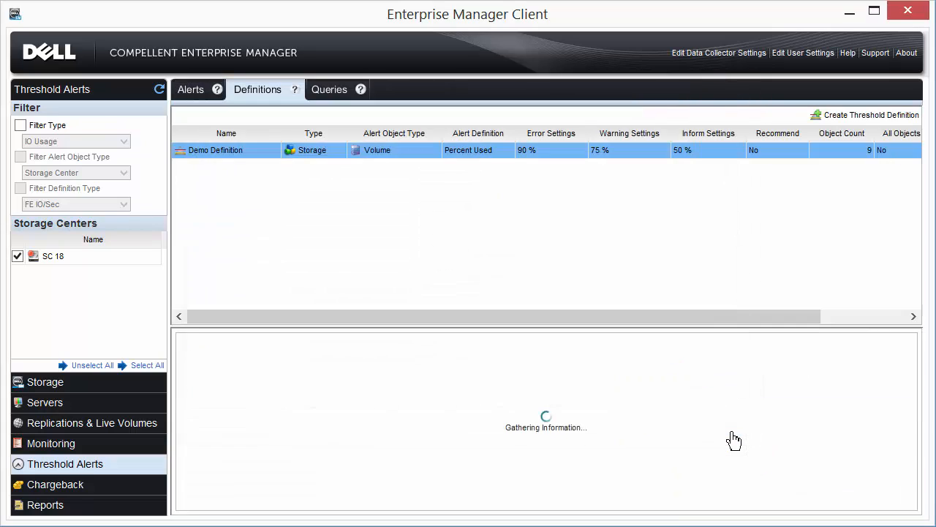